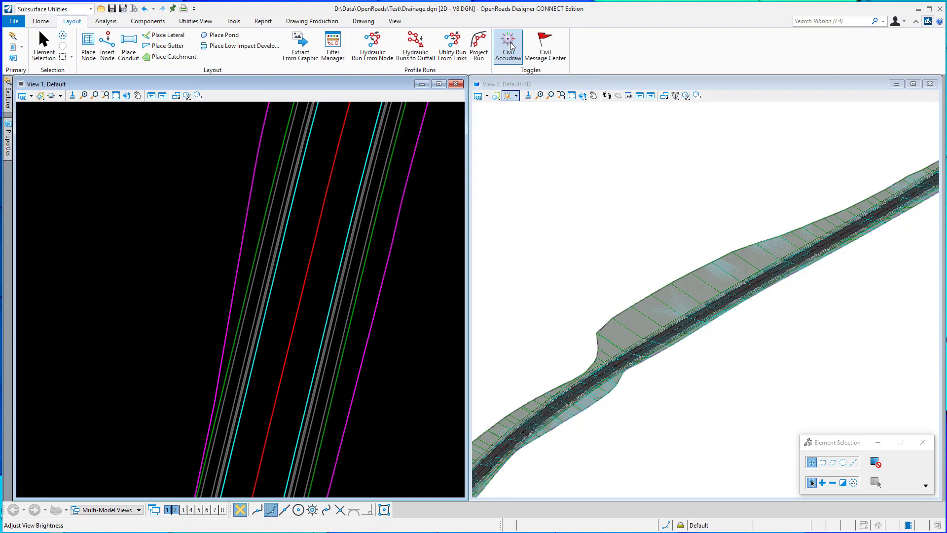
- Turn on Civil AccuDraw and expand it to show all its input modes
click(510, 46)
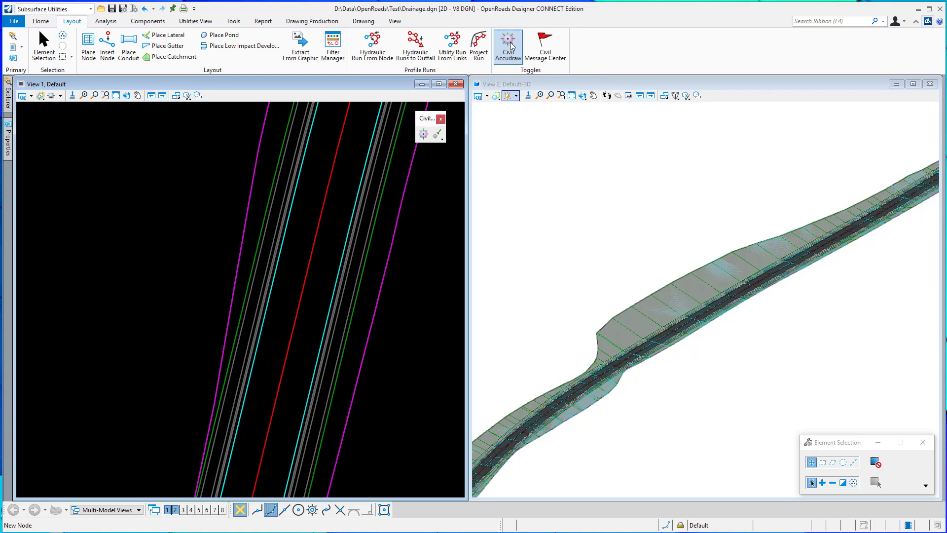
click(424, 138)
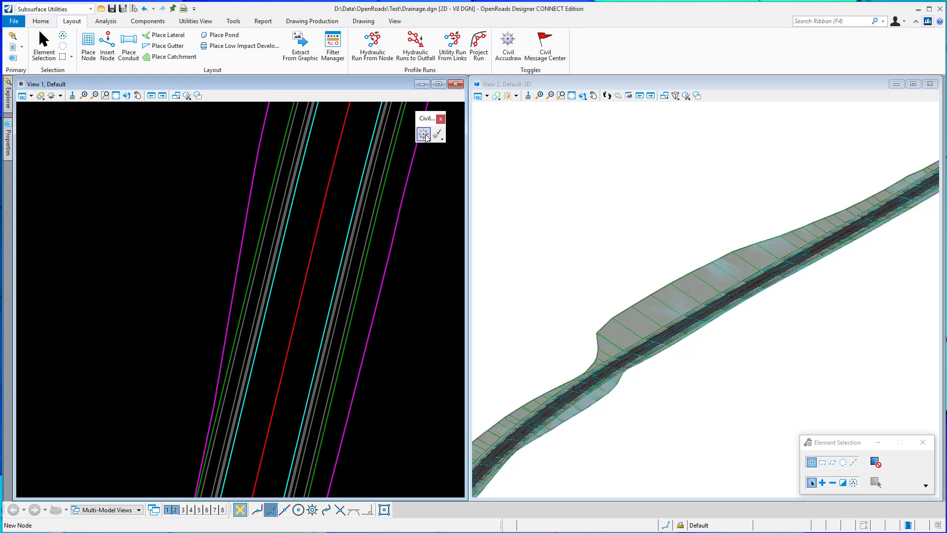
click(424, 135)
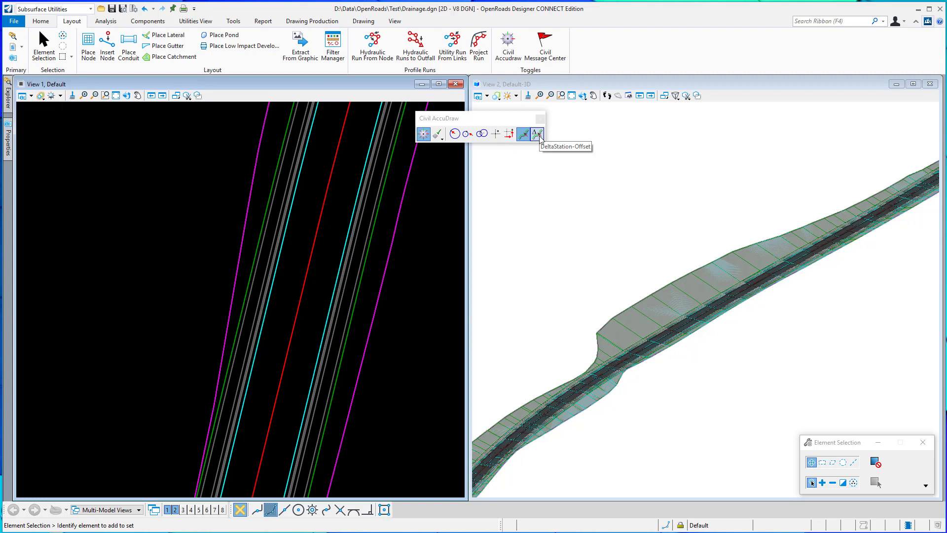
- Try View 2 and the elevation mode, then return to the 2D plan and rearrange the toolbar
click(563, 86)
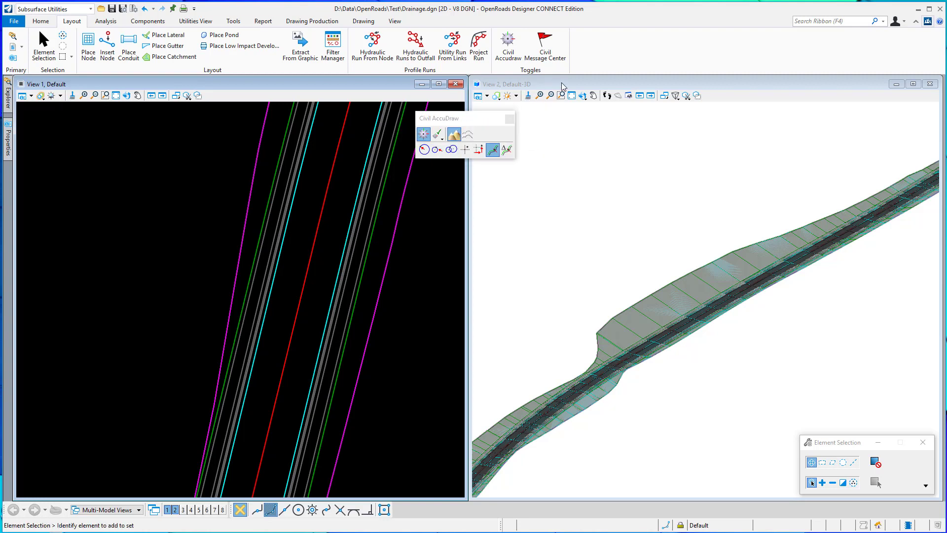
click(456, 136)
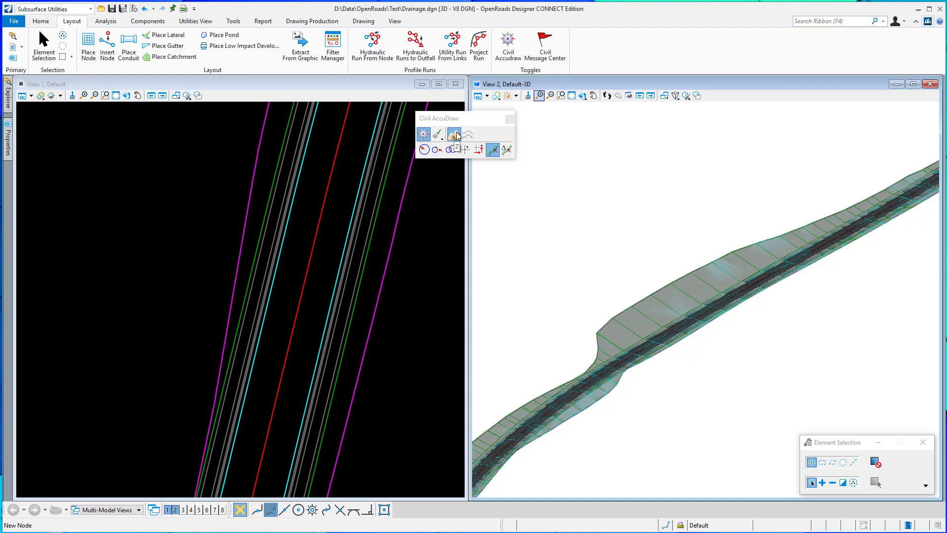
click(369, 86)
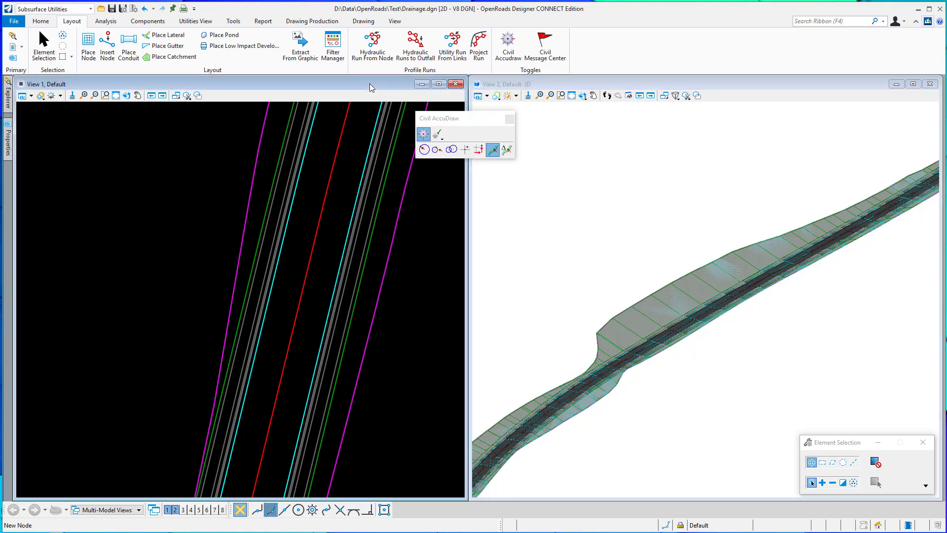
drag(458, 113, 568, 139)
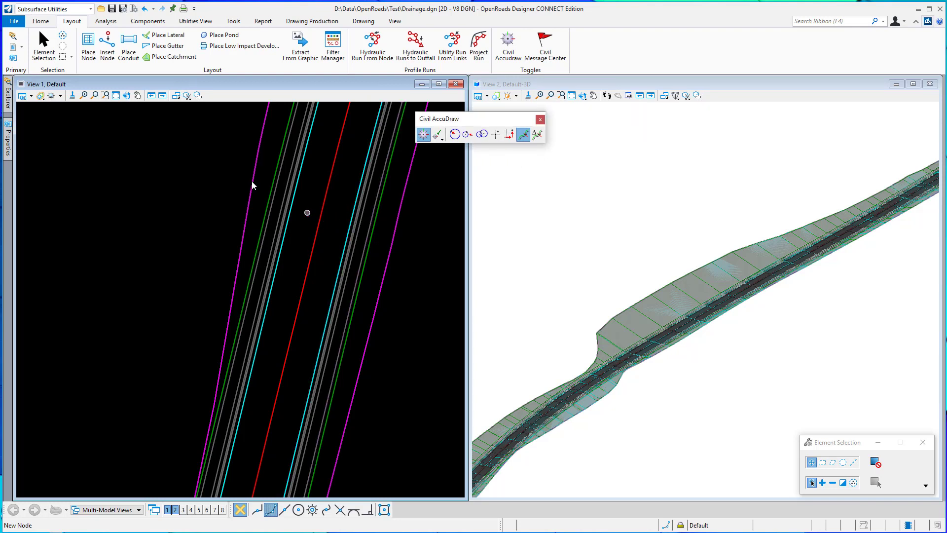
- Start Place Node for a CB- catch basin, taking elevation from a road line in View 1
click(91, 45)
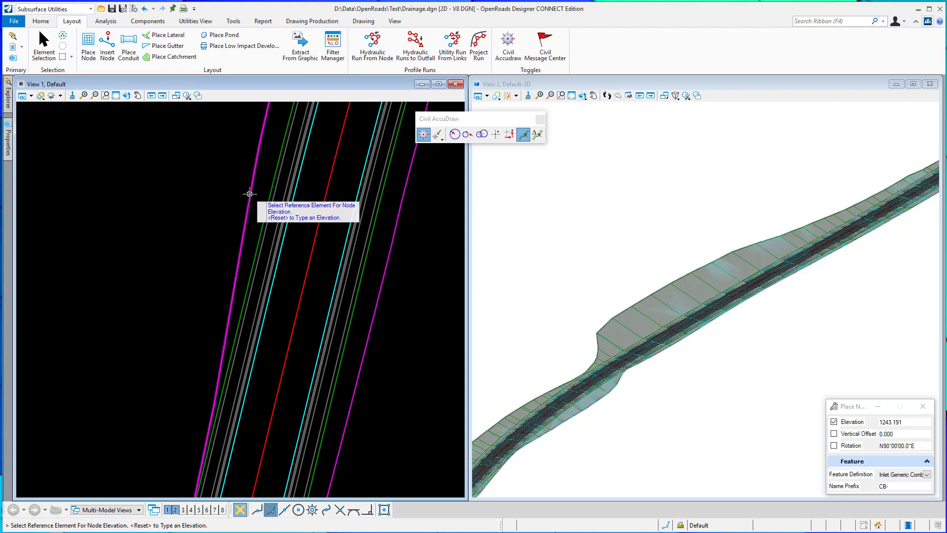
click(250, 194)
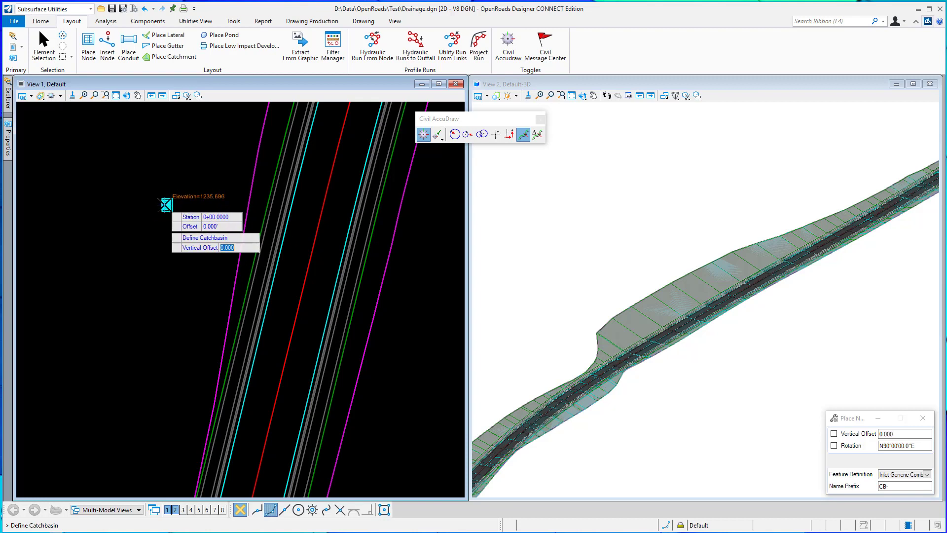
- Reference the Carroll Rd alignment and lock station 13+50 and offset -13.5
key(Tab)
right_click(166, 205)
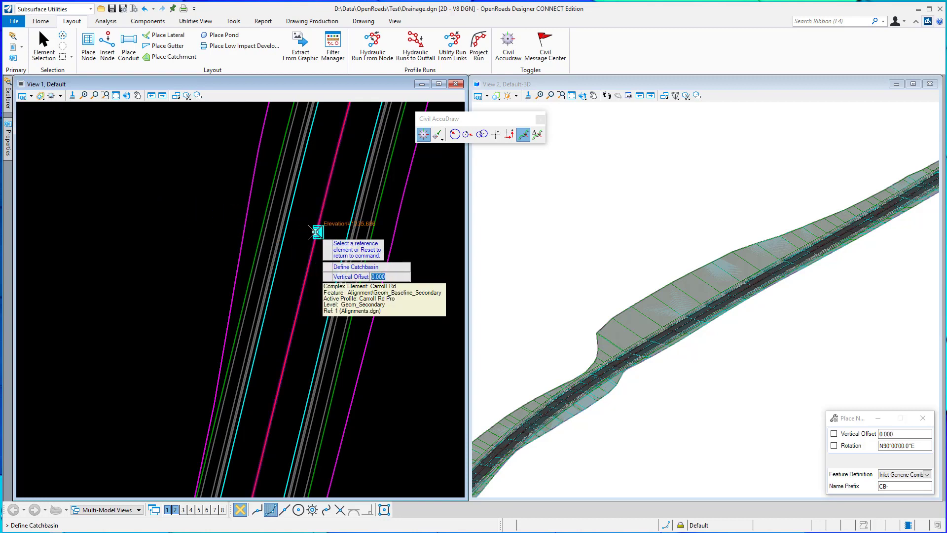
click(316, 232)
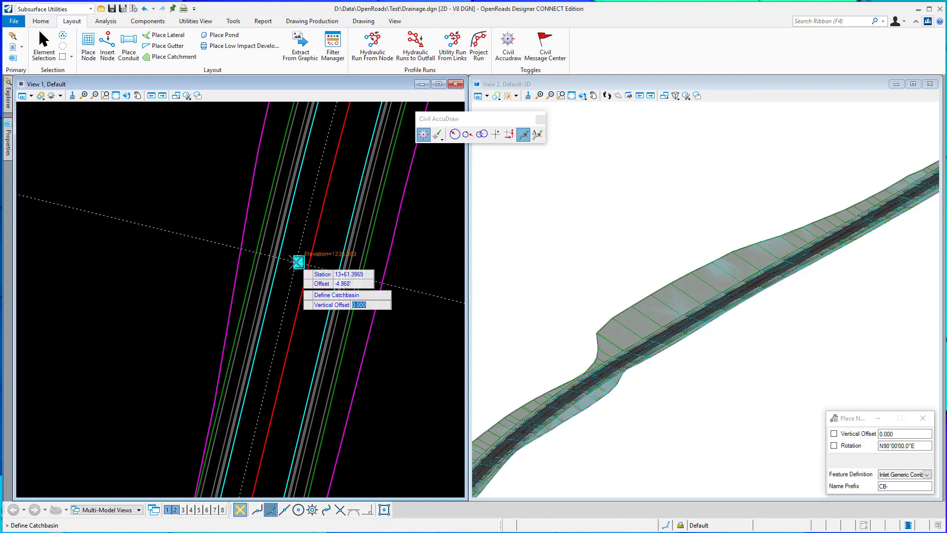
key(Right)
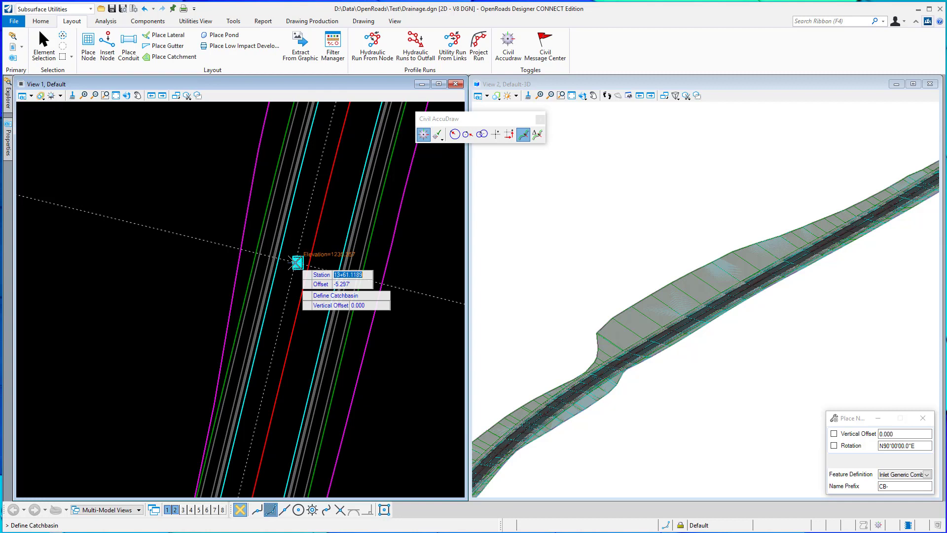
text(13+)
text(50)
key(Return)
text(-13.5)
key(Return)
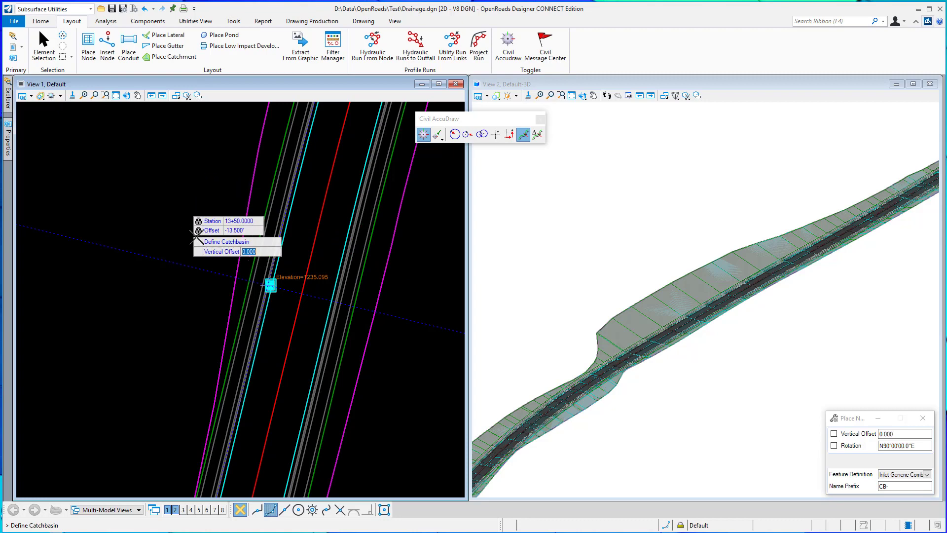
scroll(256, 295, up, 1)
scroll(281, 296, up, 1)
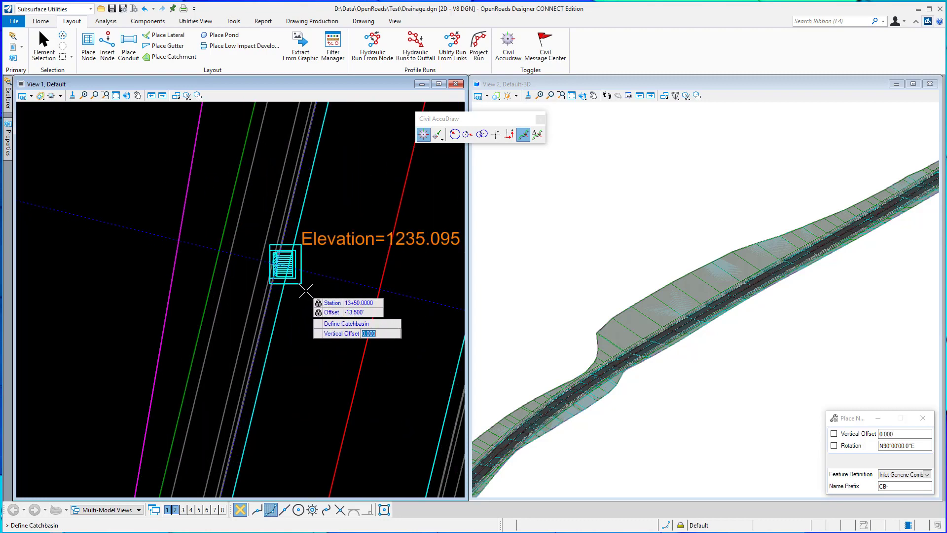
scroll(299, 296, up, 1)
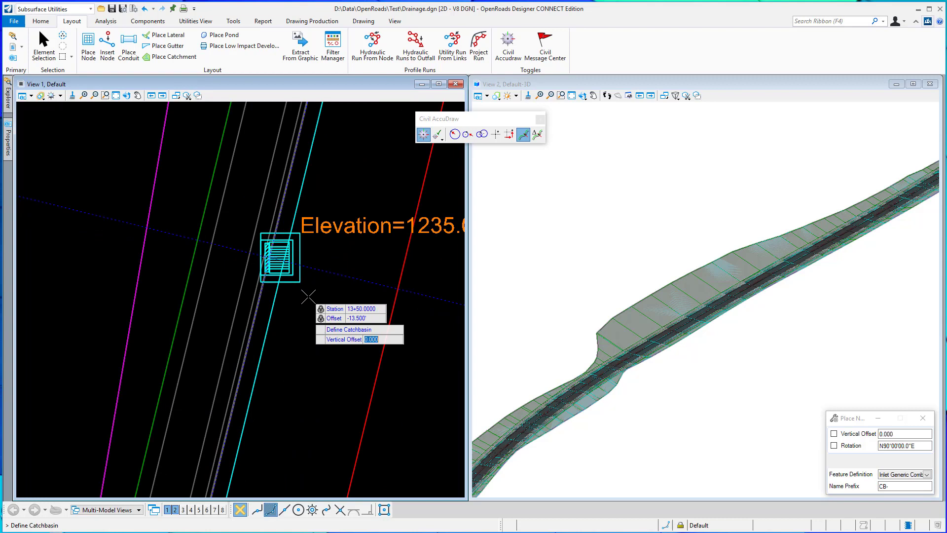
scroll(308, 287, up, 1)
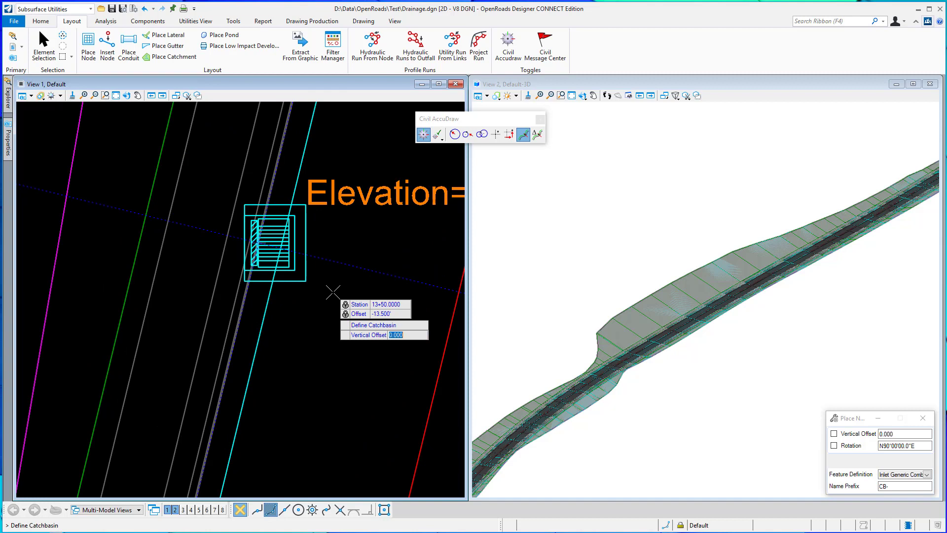
- Place the catch basin at the locked position, accept its road-aligned rotation, and commit it
click(333, 294)
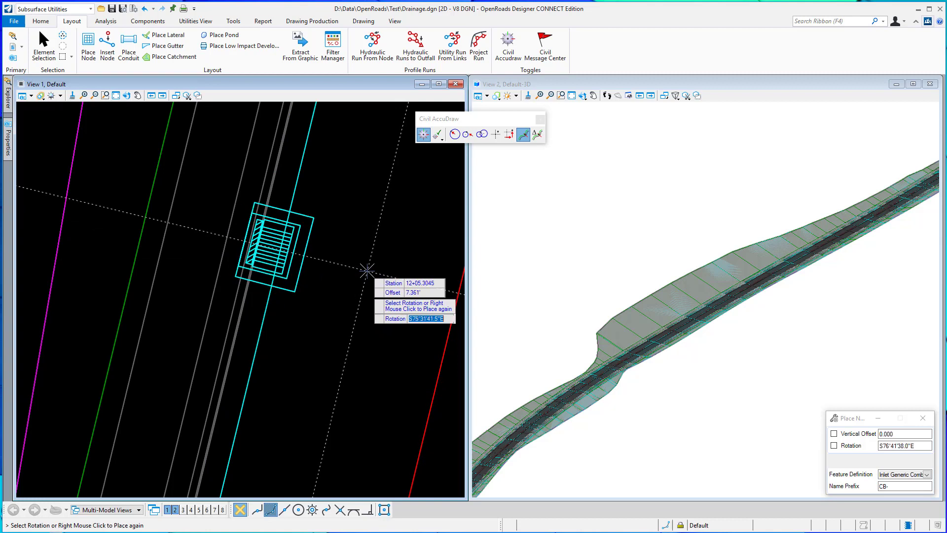
click(368, 270)
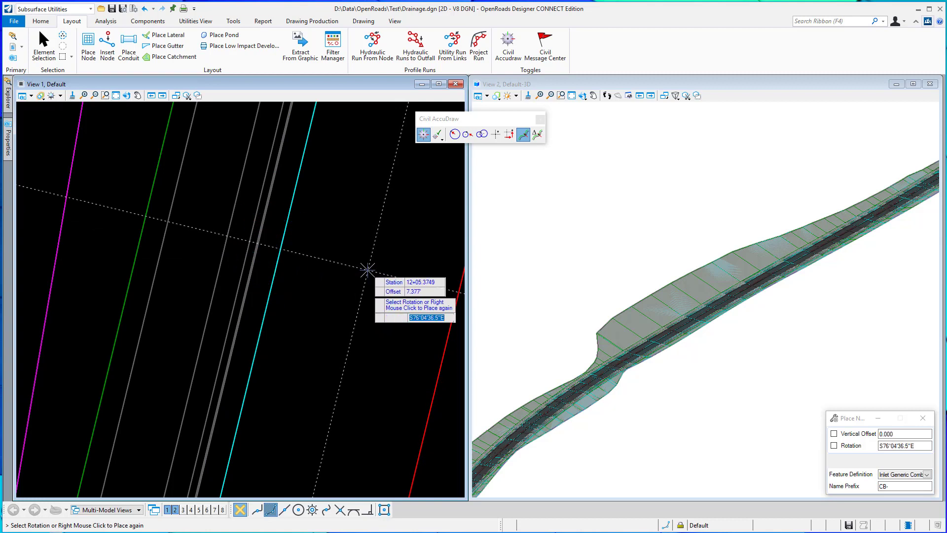
right_click(368, 270)
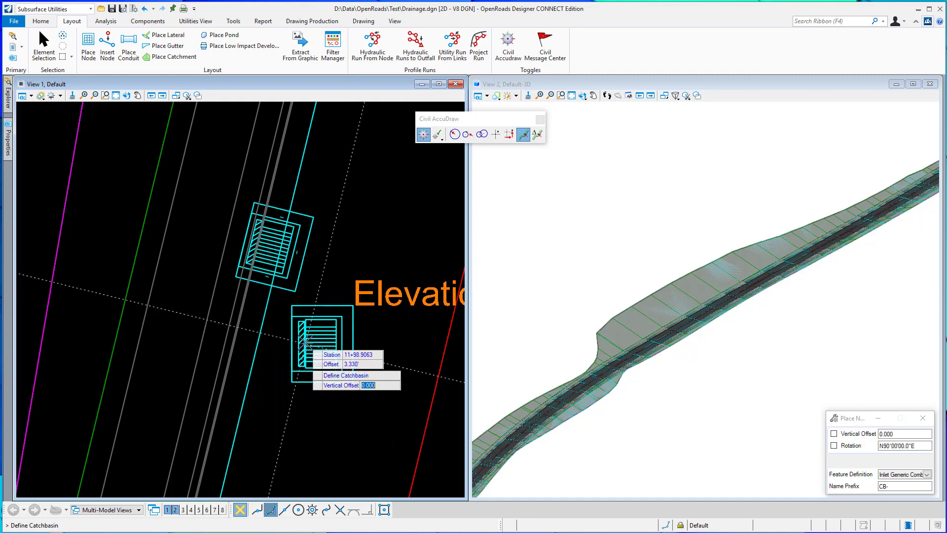
scroll(286, 342, down, 1)
scroll(289, 332, down, 2)
middle_drag(326, 374, 314, 357)
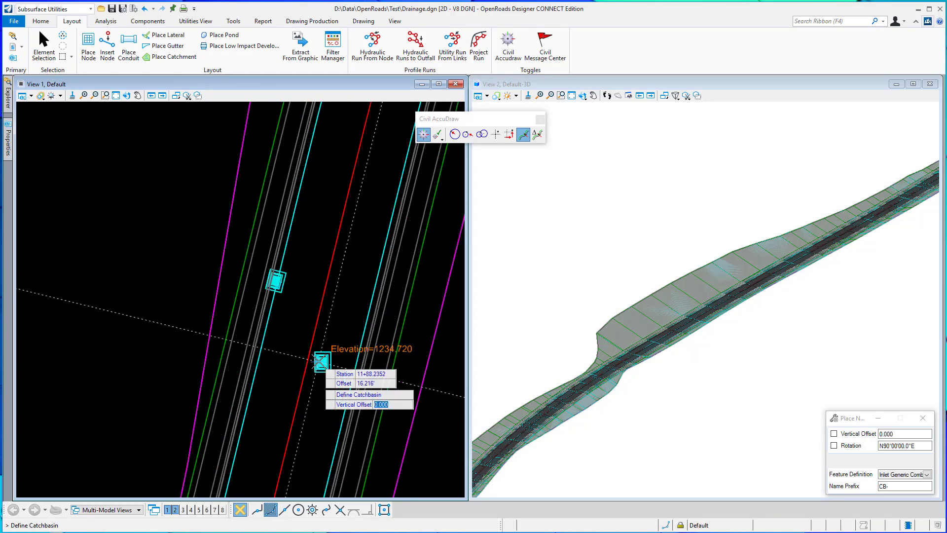
- Select the placed CB- node and open its Properties panel
click(44, 44)
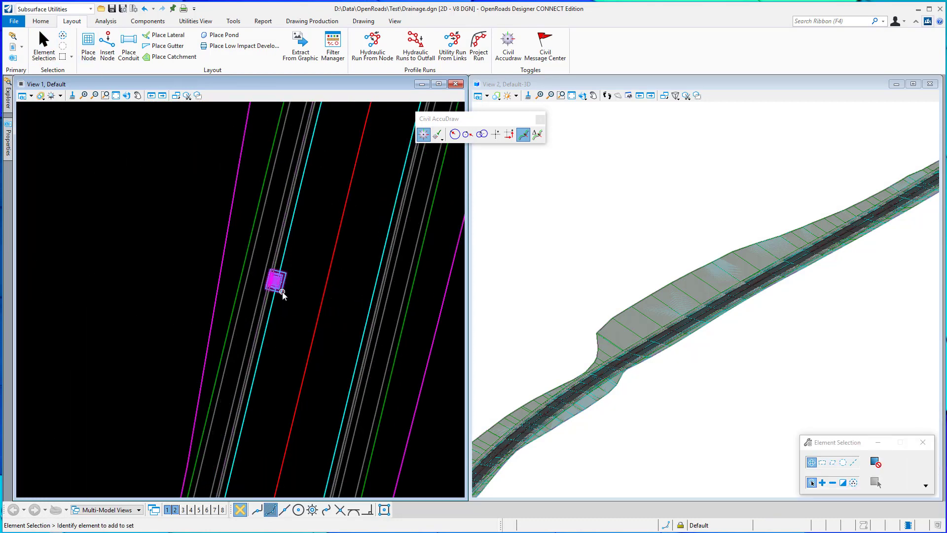
mouse_move(275, 281)
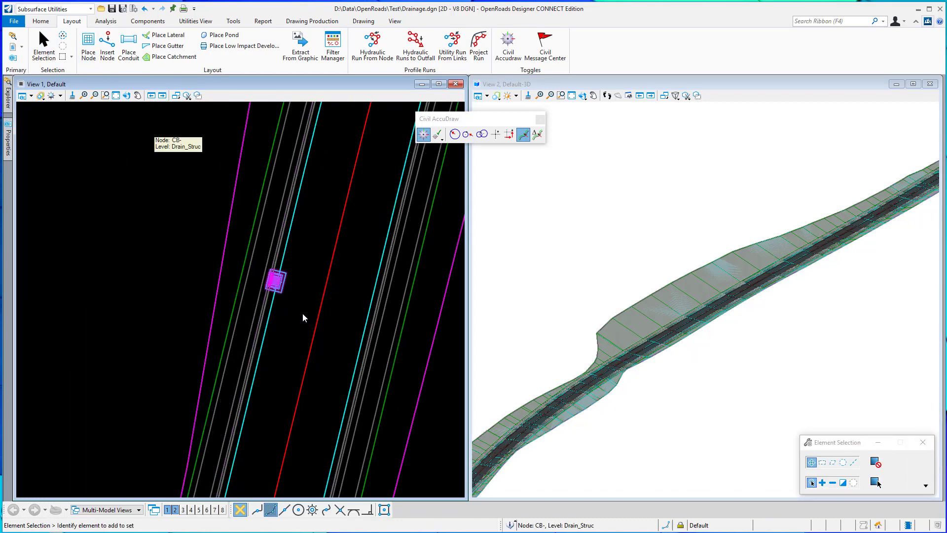
click(302, 314)
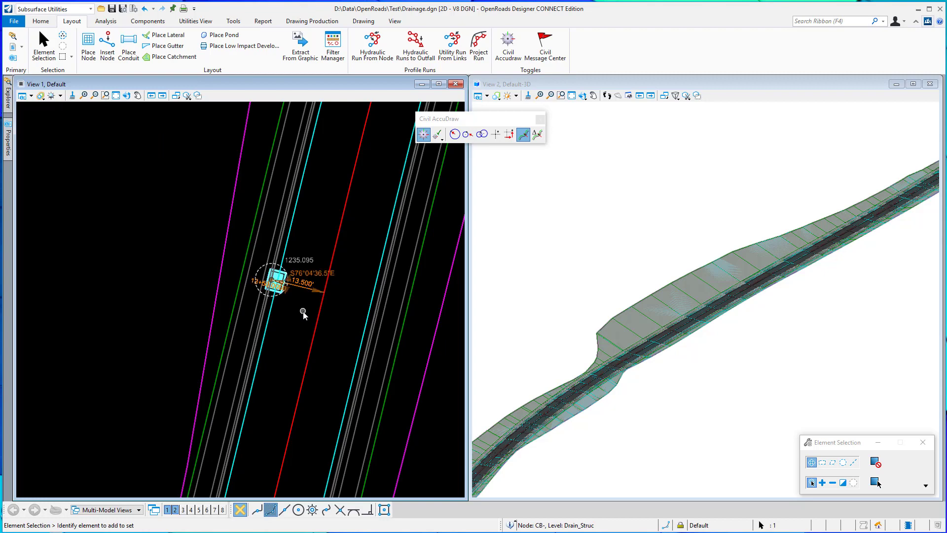
scroll(302, 315, up, 2)
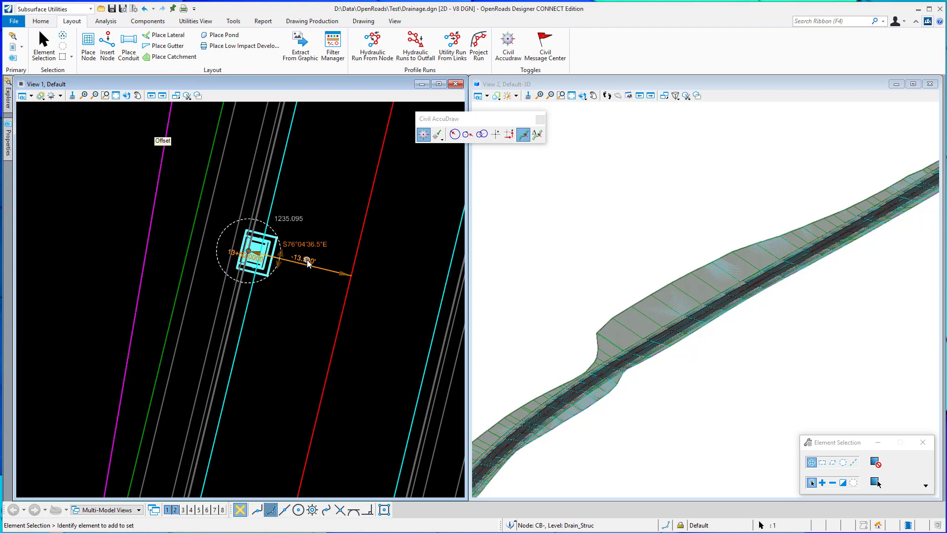
click(8, 139)
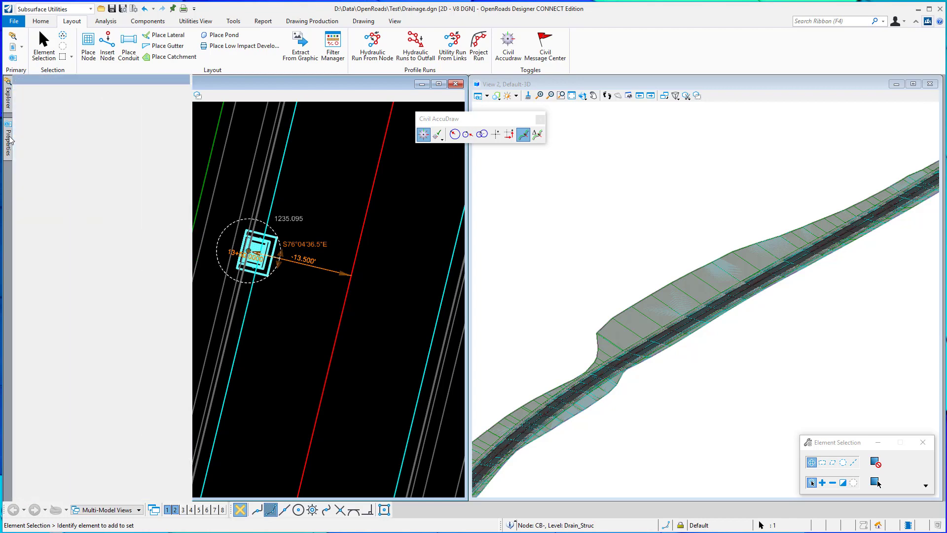